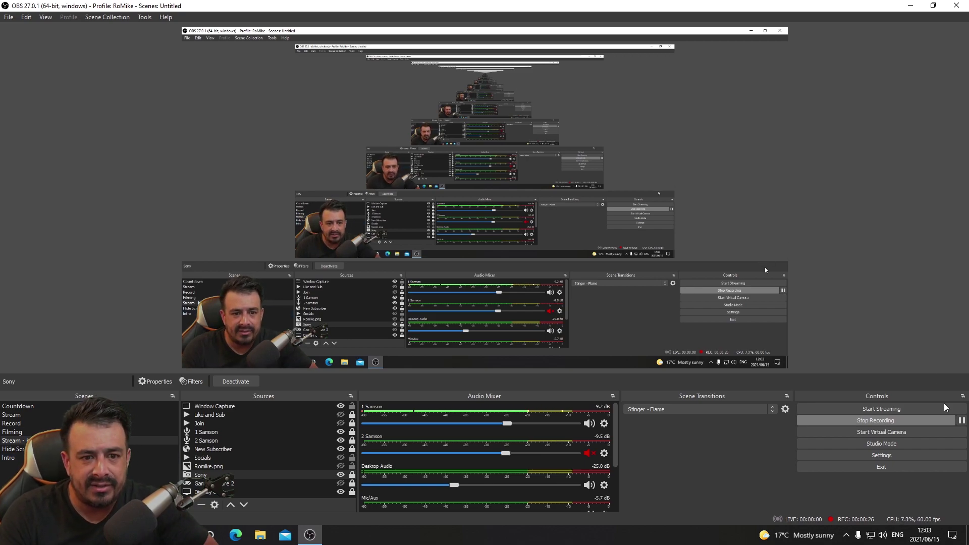
Step: Open the settings and review the General options and the available streaming services and servers
click(881, 455)
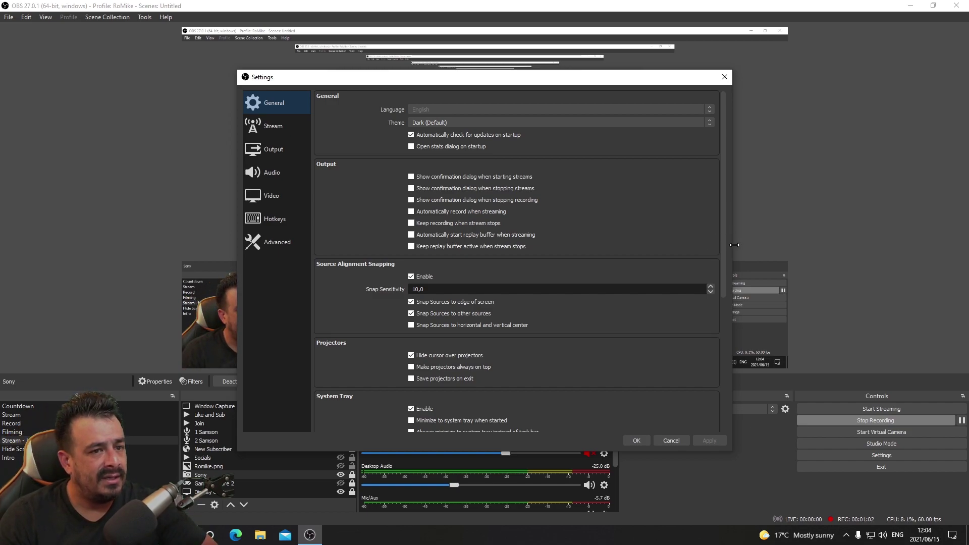
drag(719, 254, 724, 306)
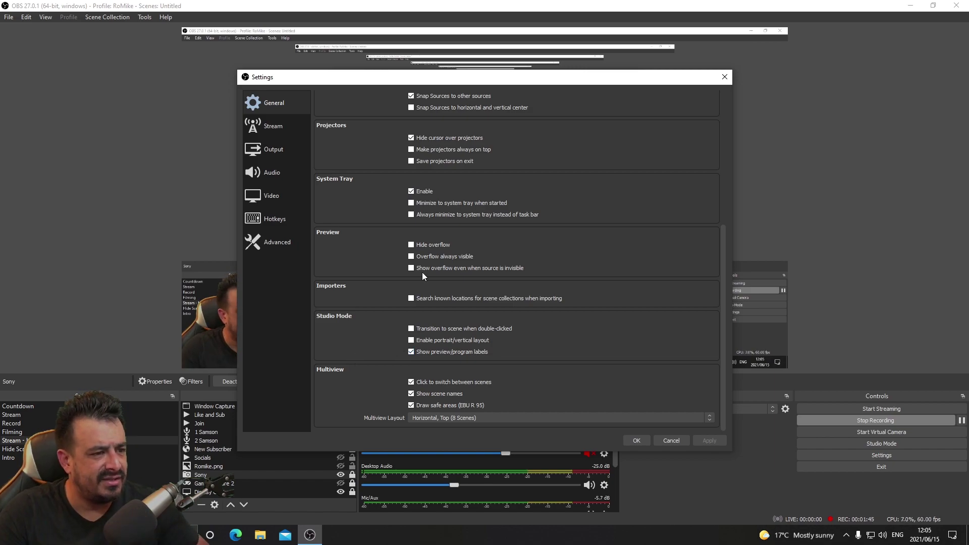
click(269, 127)
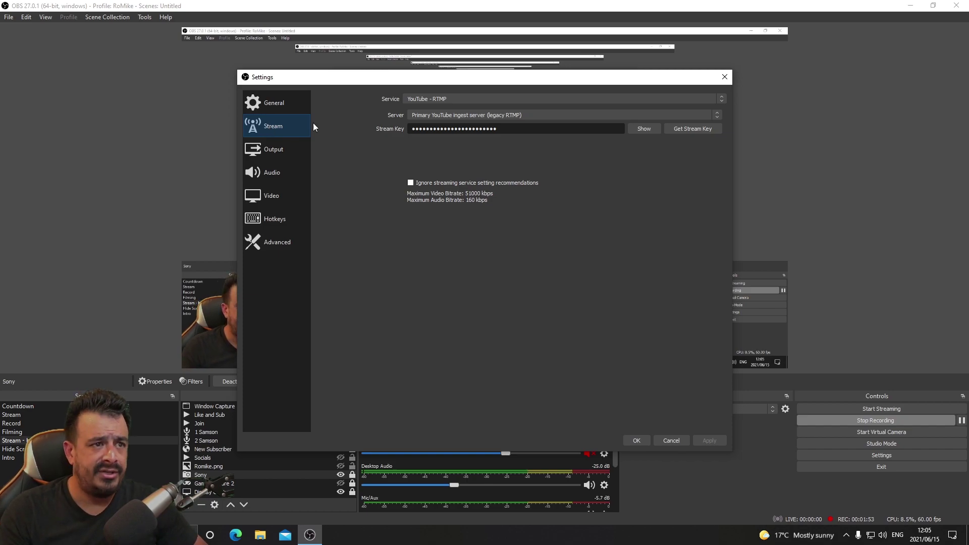
click(715, 99)
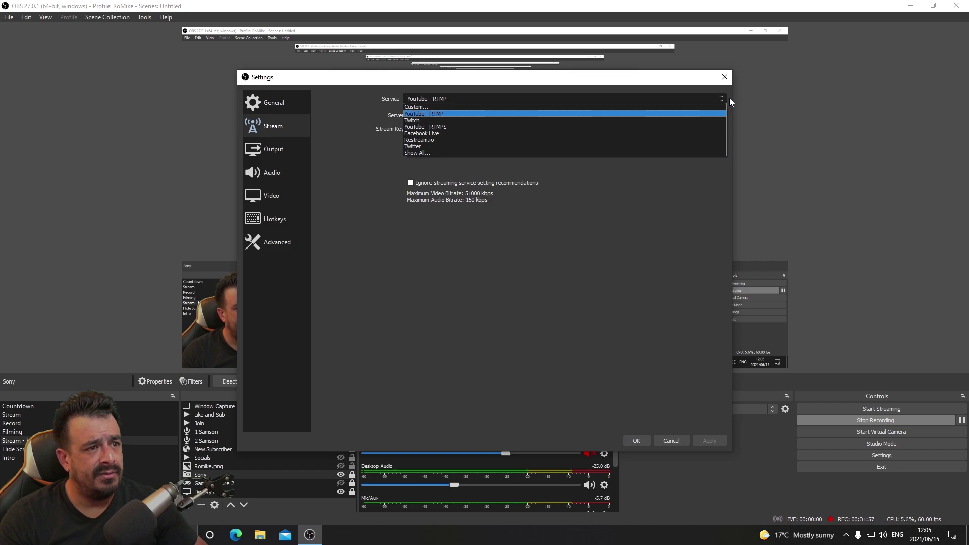
click(718, 99)
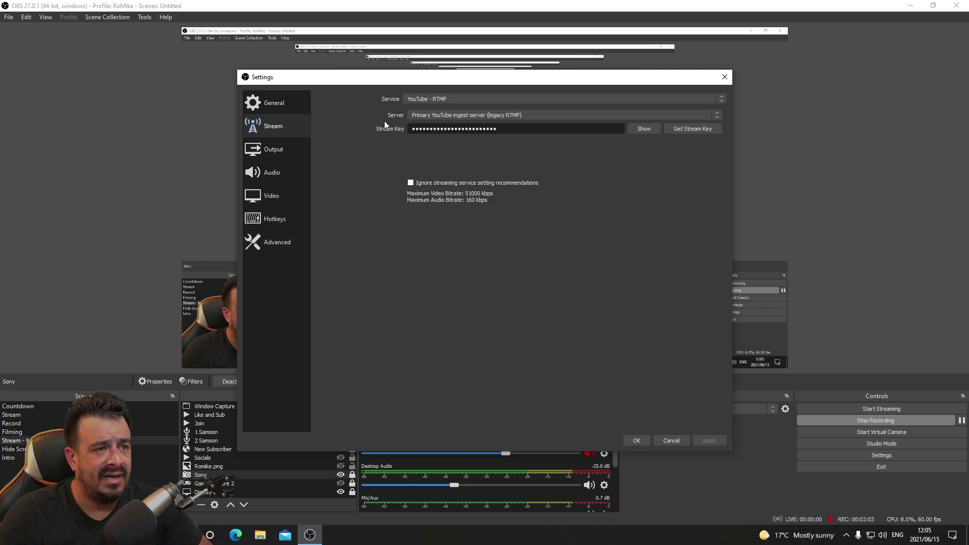
click(717, 115)
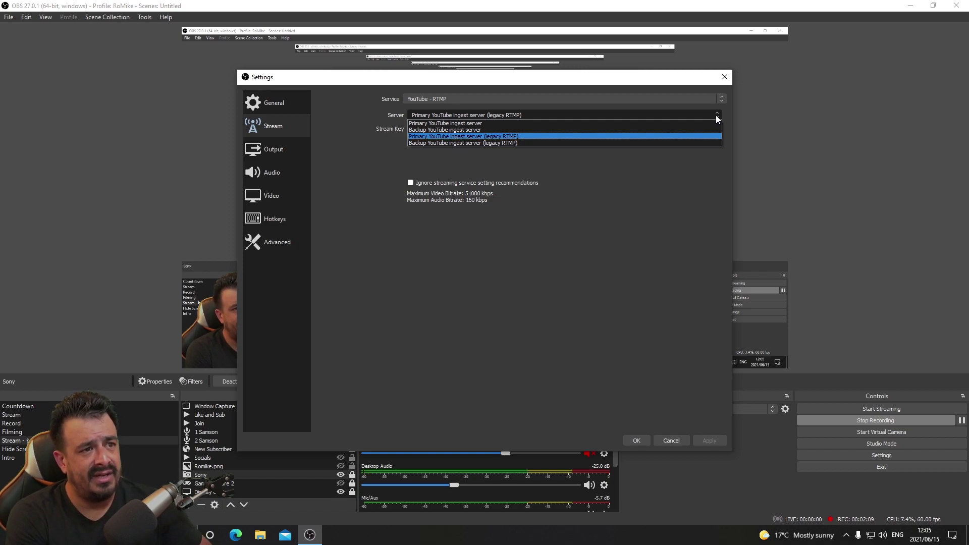
click(716, 115)
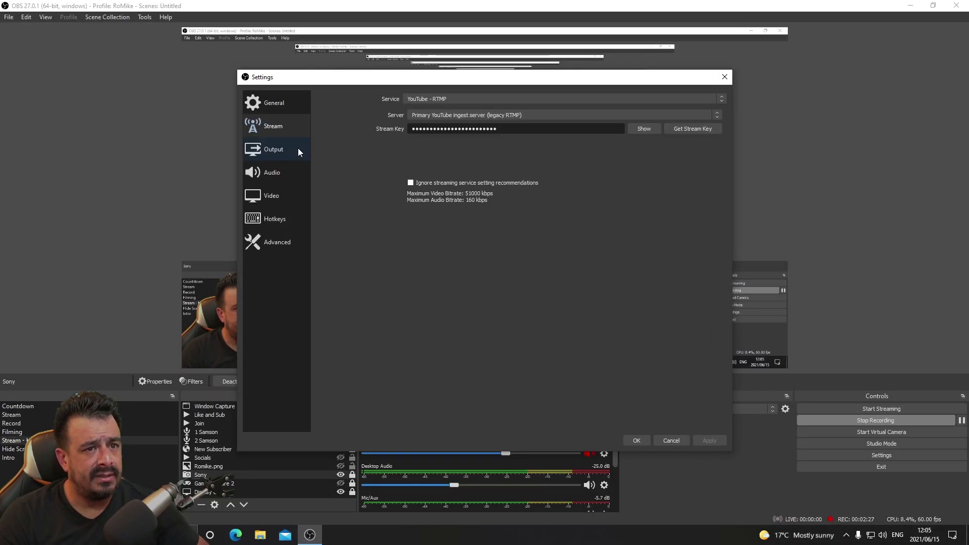
Step: Examine the streaming output settings, including the available rate control modes
click(298, 149)
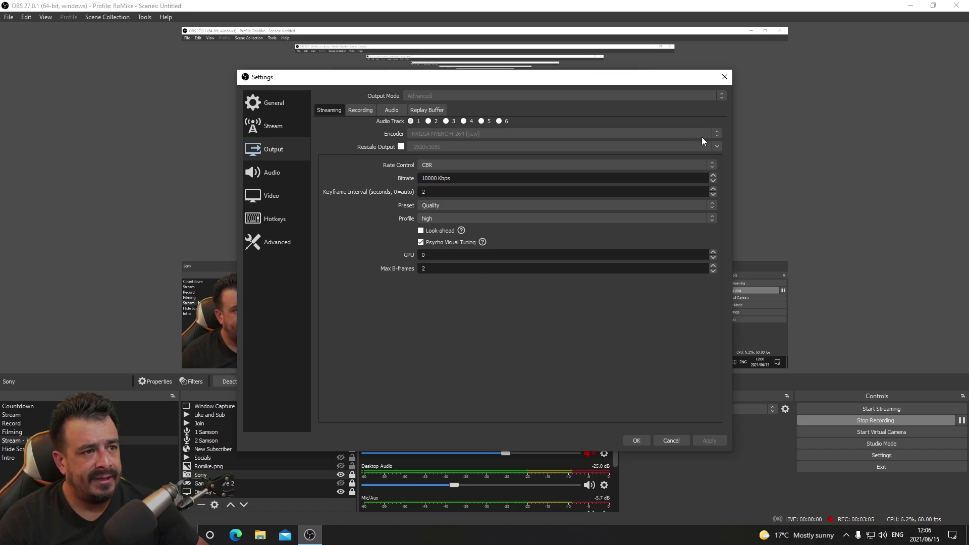
click(711, 165)
click(710, 166)
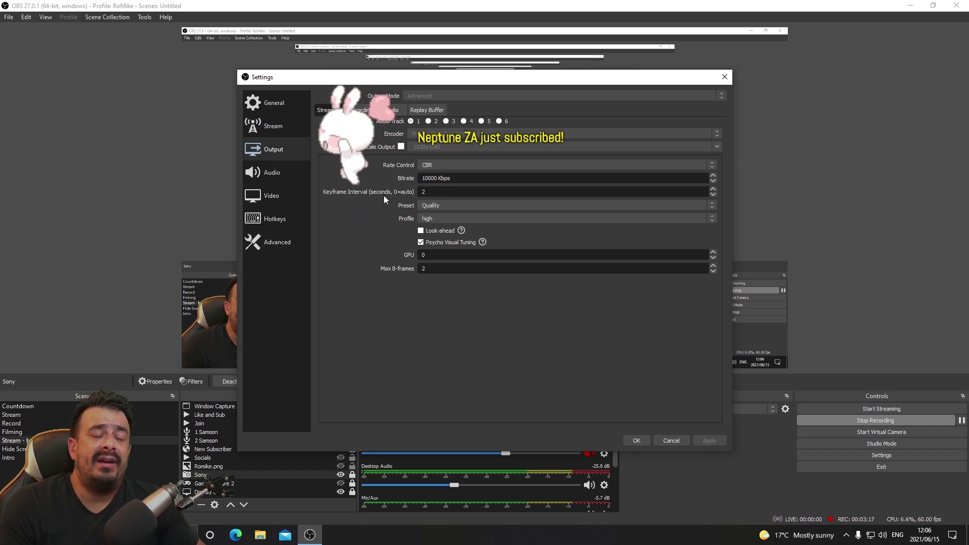
Step: Choose the Quality preset and the high profile for the streaming output
click(711, 205)
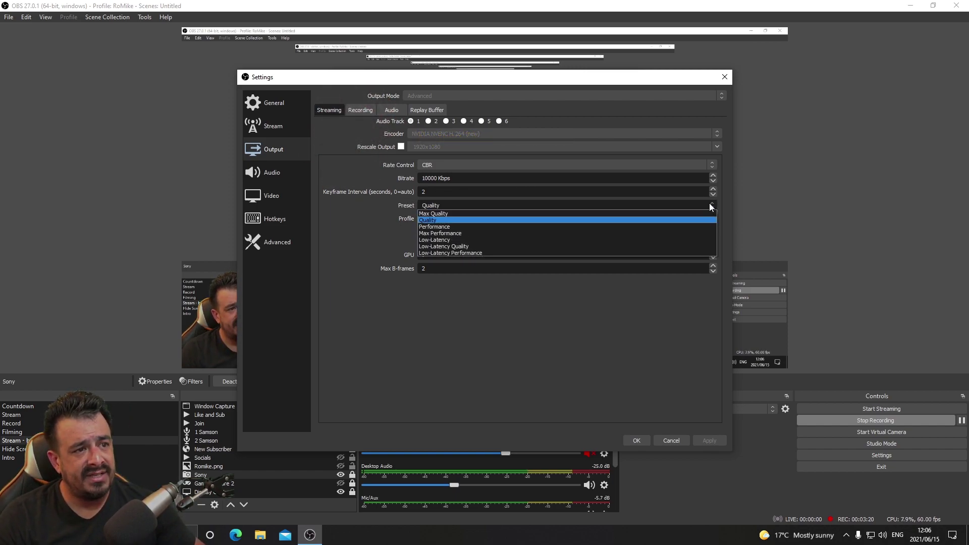
click(436, 220)
click(581, 205)
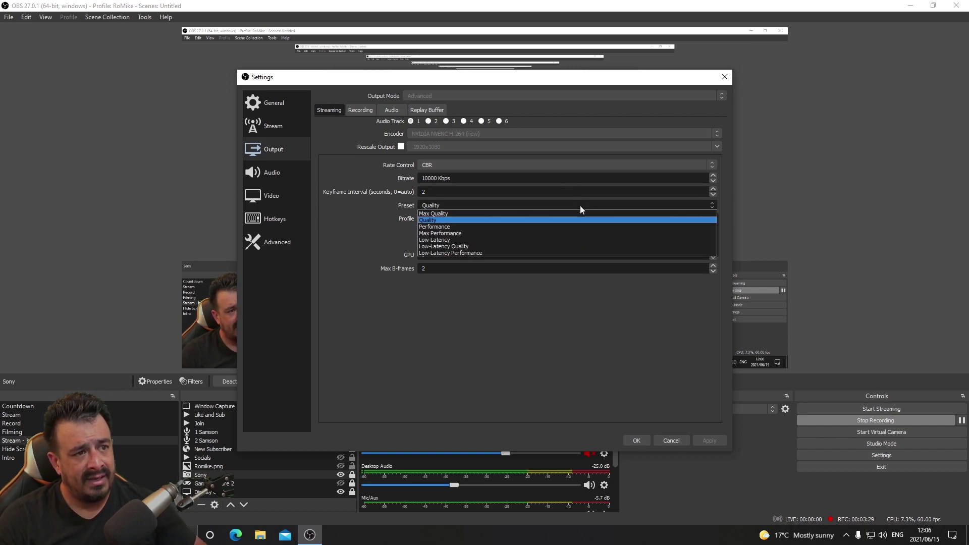
click(465, 220)
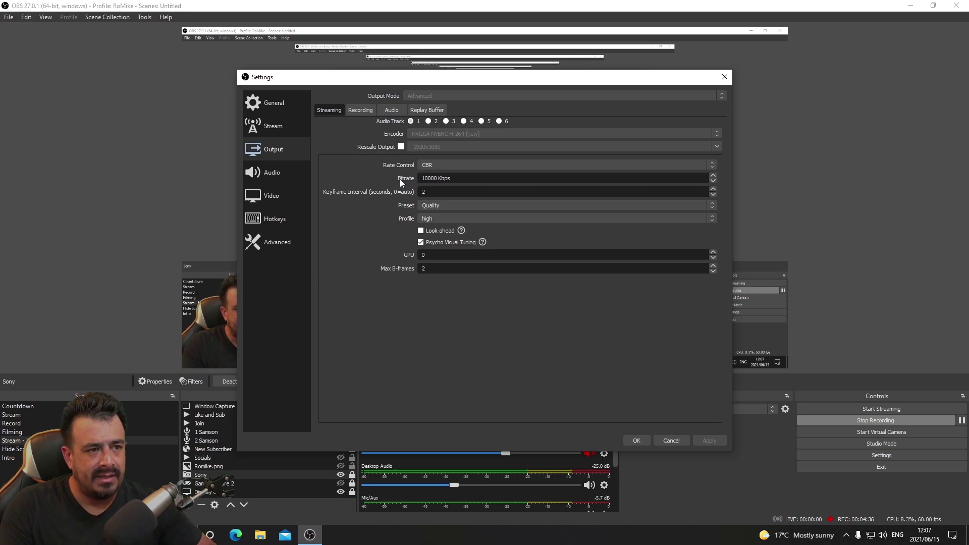
click(701, 222)
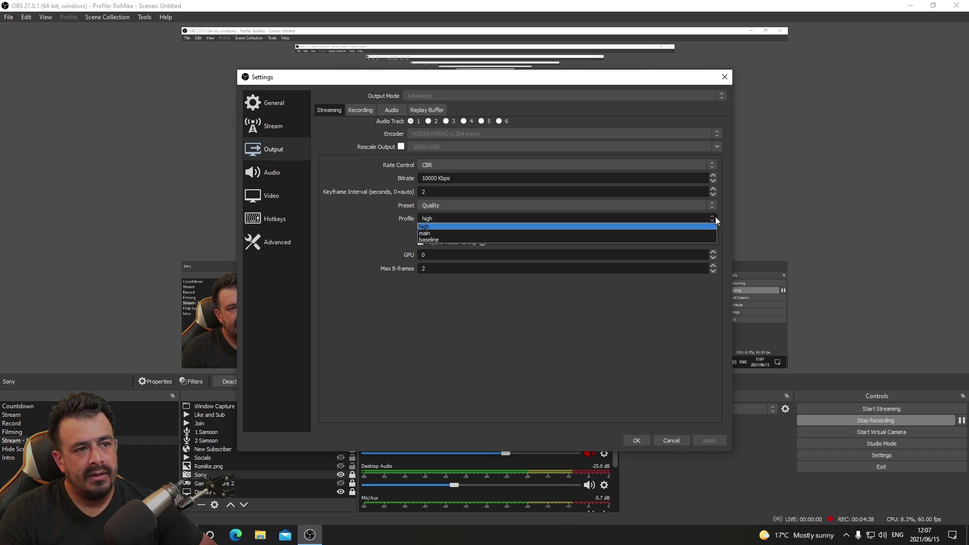
click(696, 228)
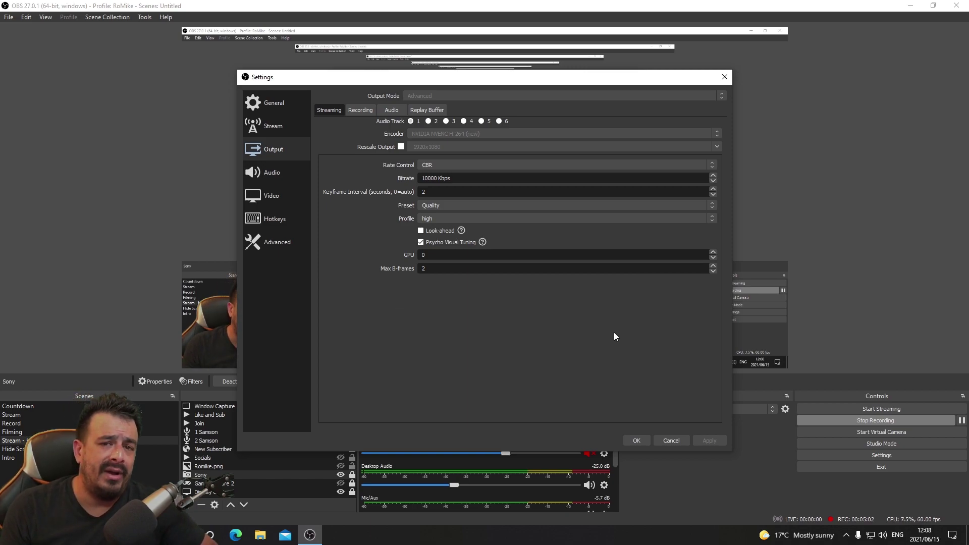
Step: Choose the Quality preset for the recording output and review the output's audio track and replay buffer settings
click(361, 109)
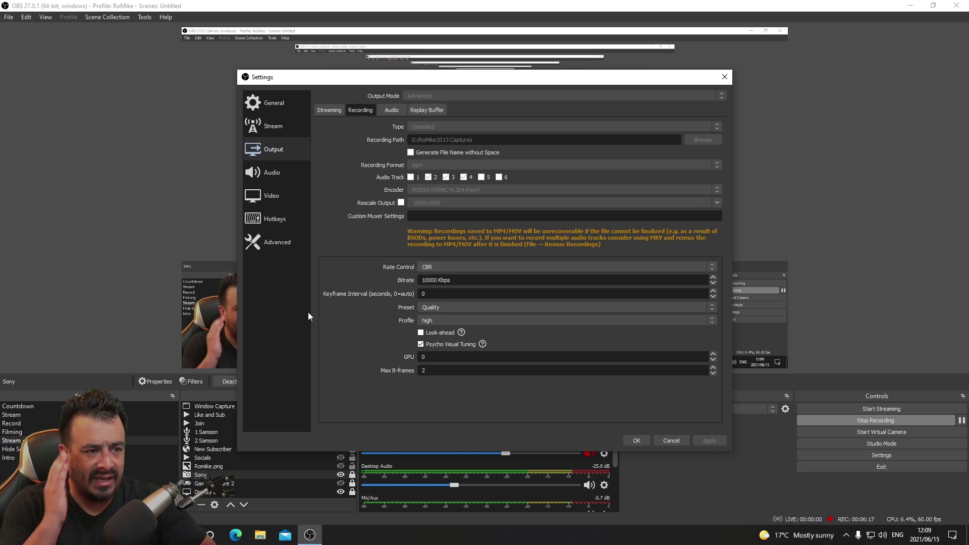
click(476, 304)
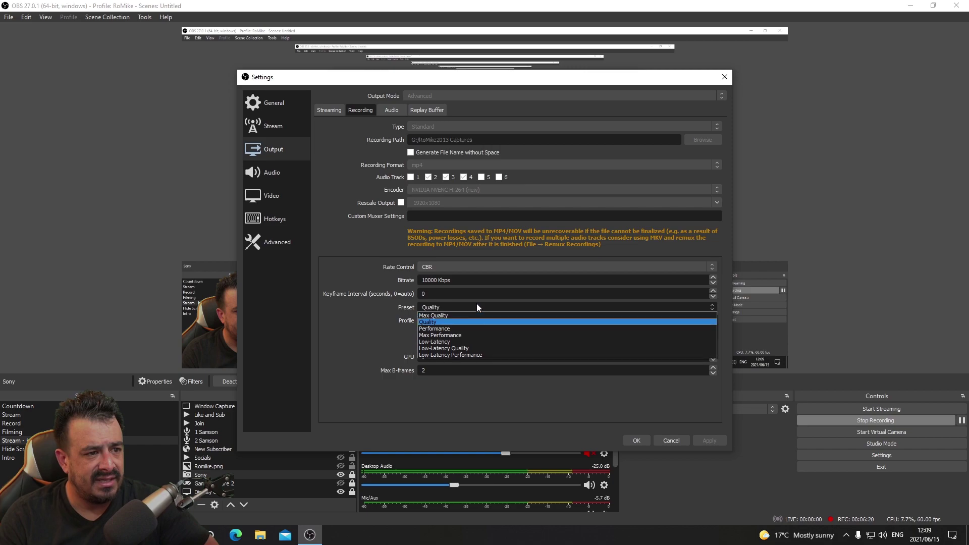
click(461, 326)
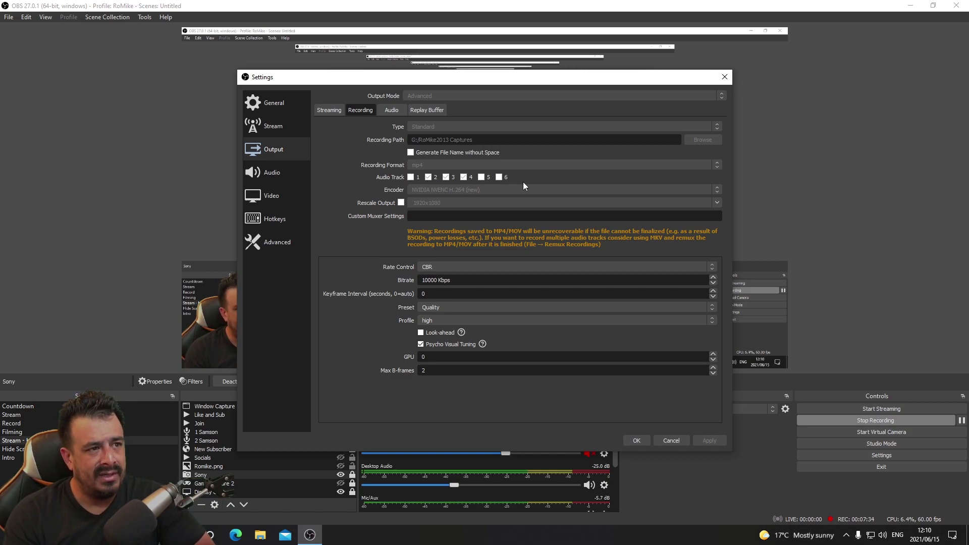
click(392, 111)
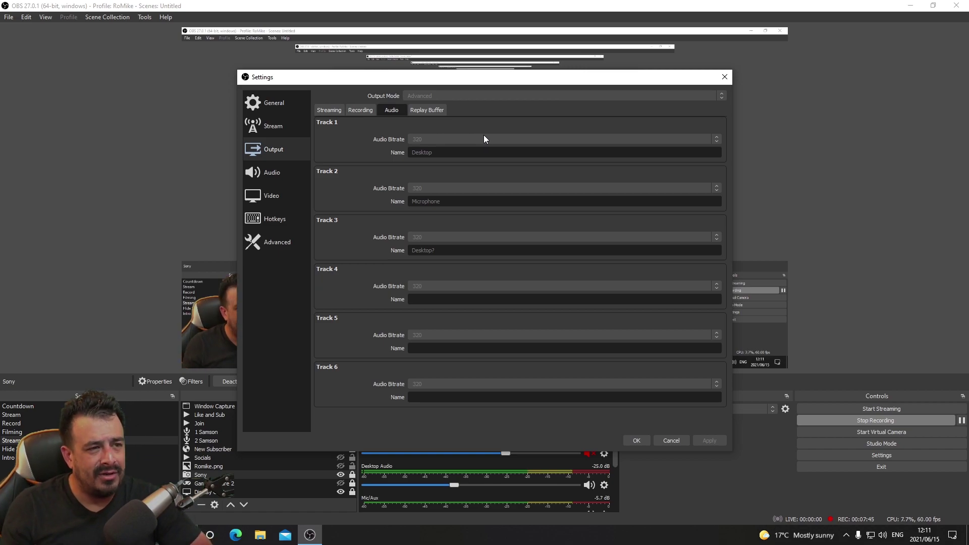
click(427, 110)
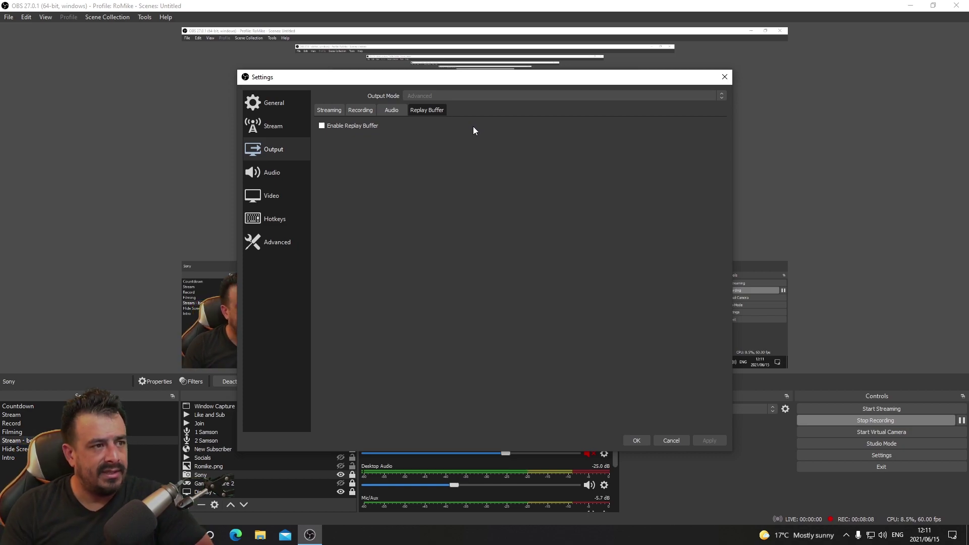
Step: Set Desktop Audio to Headphones (High Definition Audio Device) and check the device choices for the first Mic/Auxiliary input
click(275, 174)
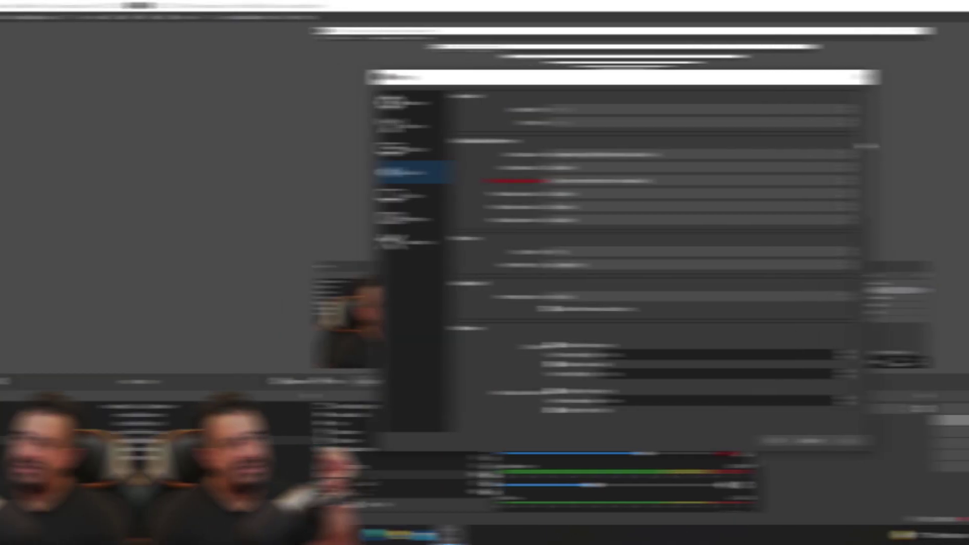
click(545, 154)
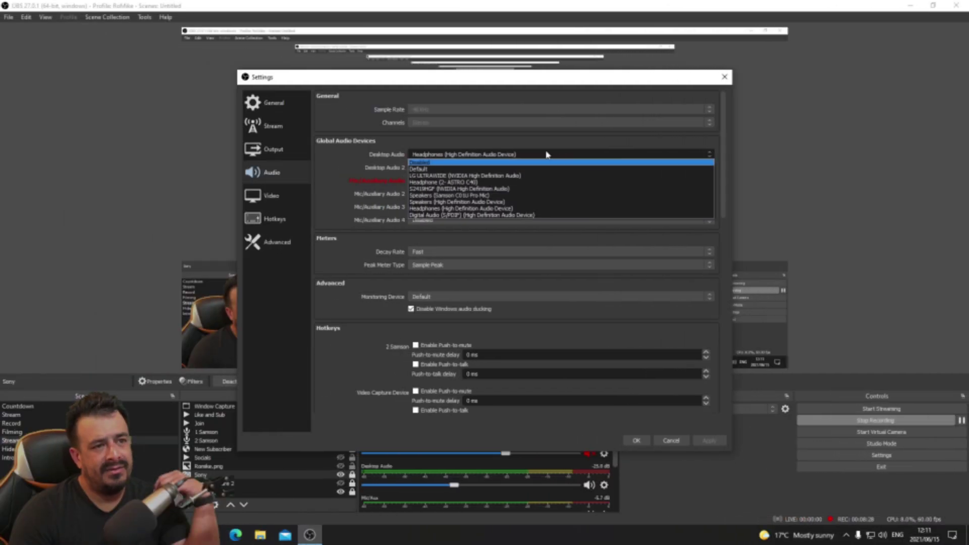
click(513, 208)
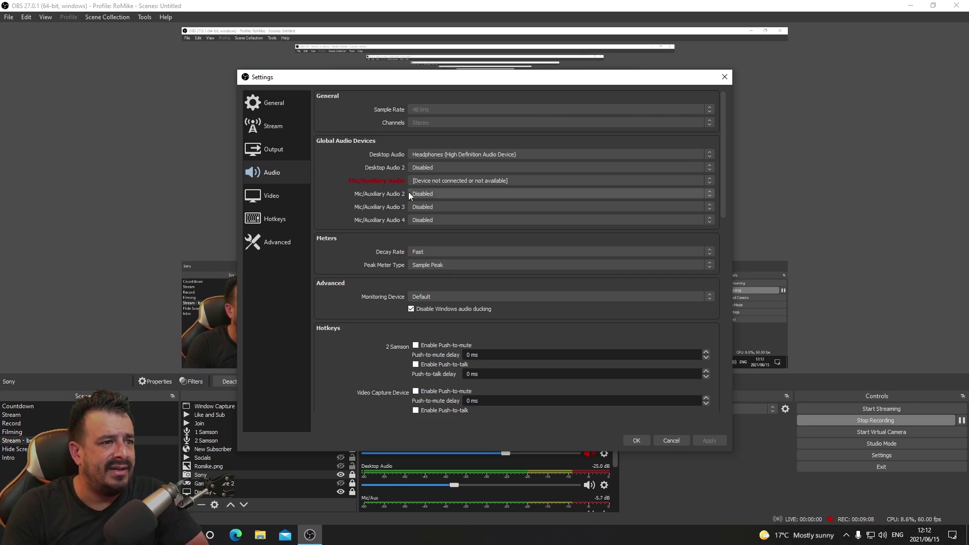
click(434, 180)
click(372, 187)
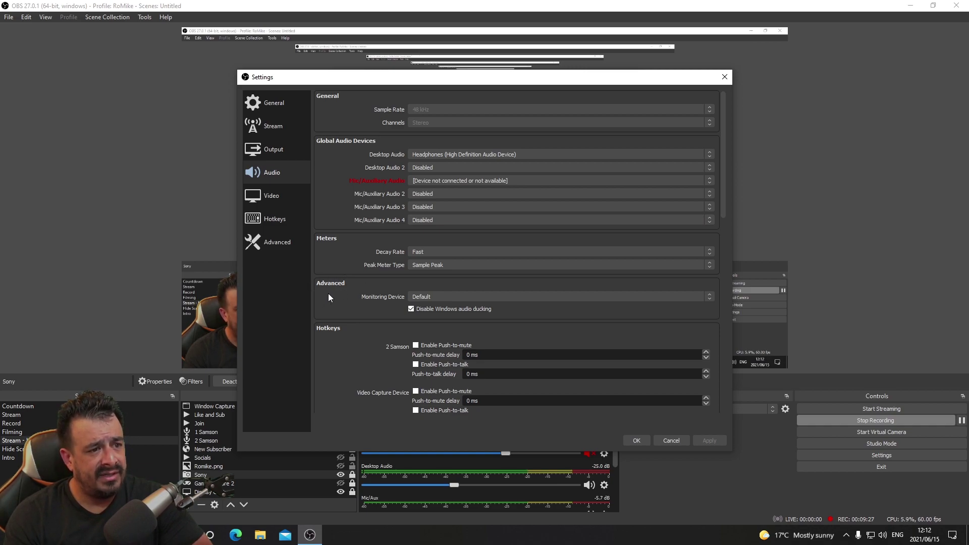
Step: Review the audio metering, monitoring and ducking options and the push-to-mute and push-to-talk settings of each source
scroll(337, 307, down, 2)
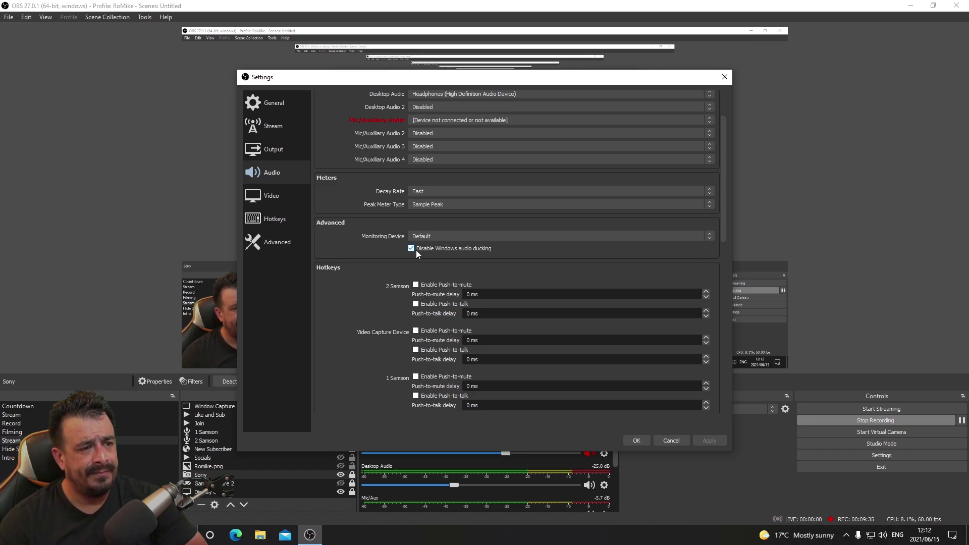
scroll(333, 314, down, 8)
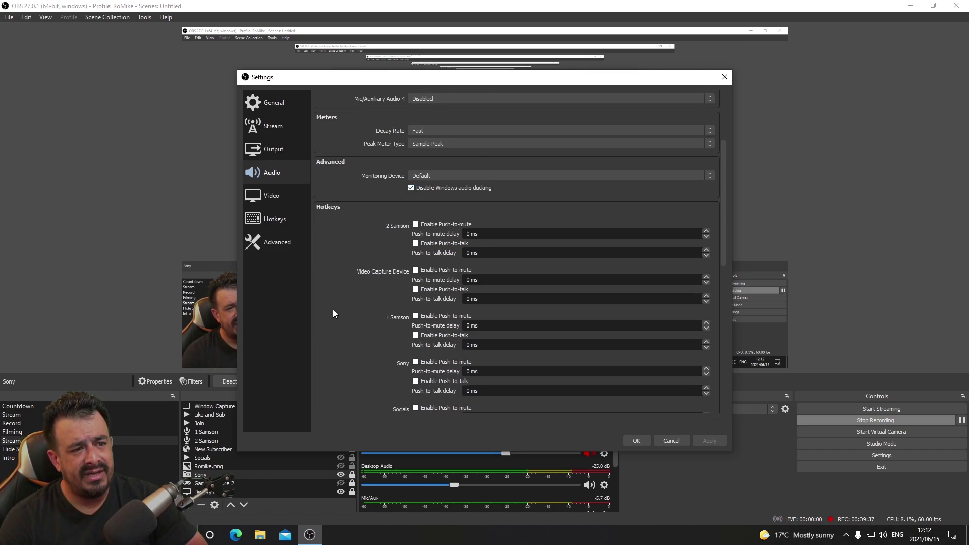
scroll(333, 314, down, 6)
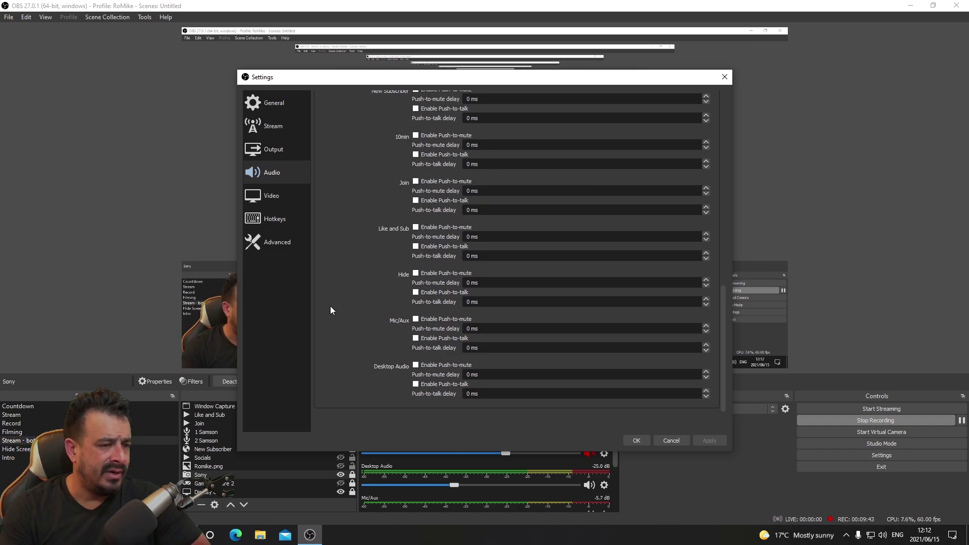
Step: Review the video resolution and frame rate settings and look through the hotkey assignments
key(Down)
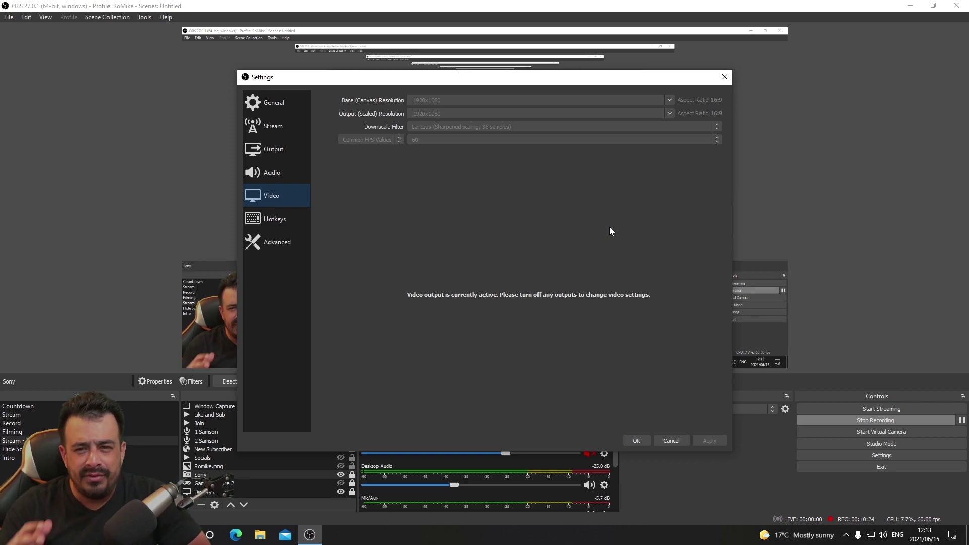
click(296, 225)
scroll(329, 264, down, 10)
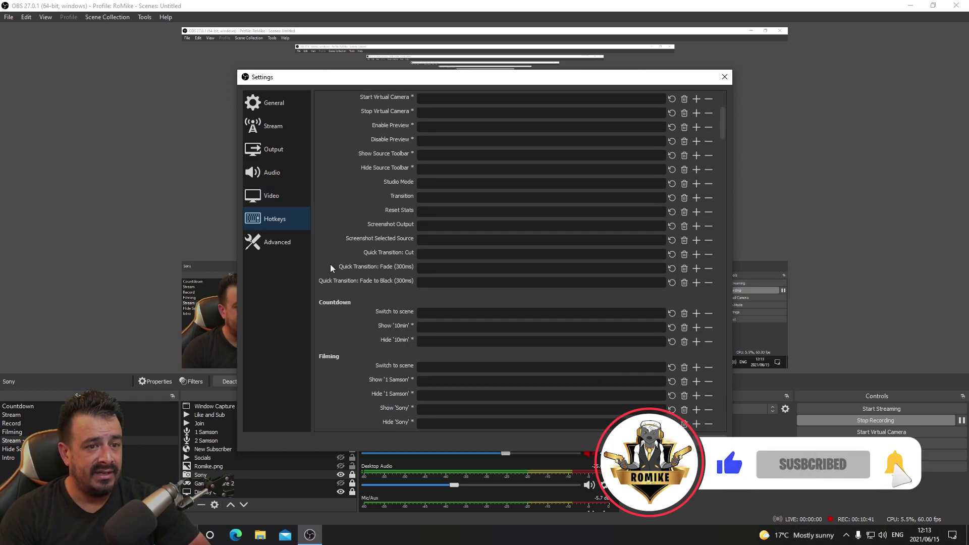
scroll(332, 265, down, 15)
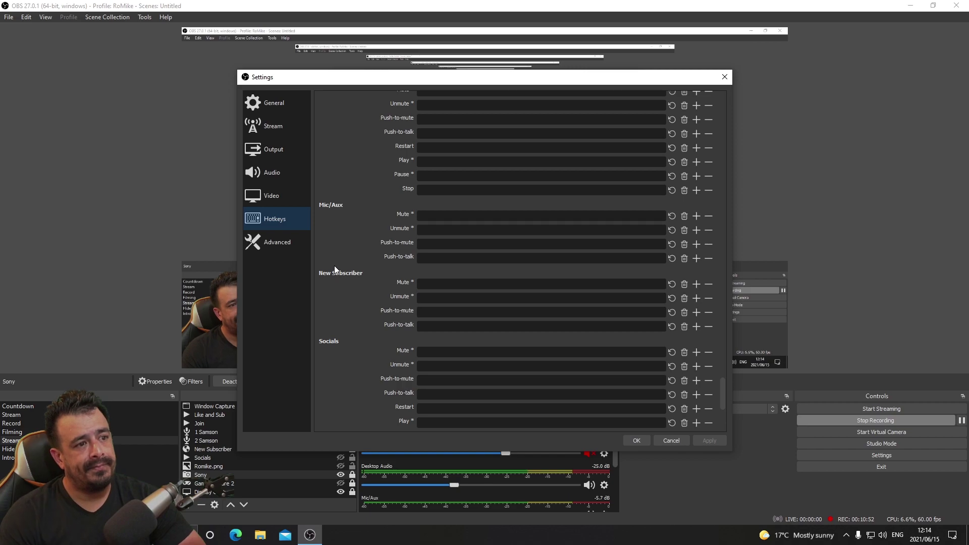
Step: Set the process priority to High in the advanced settings
click(264, 241)
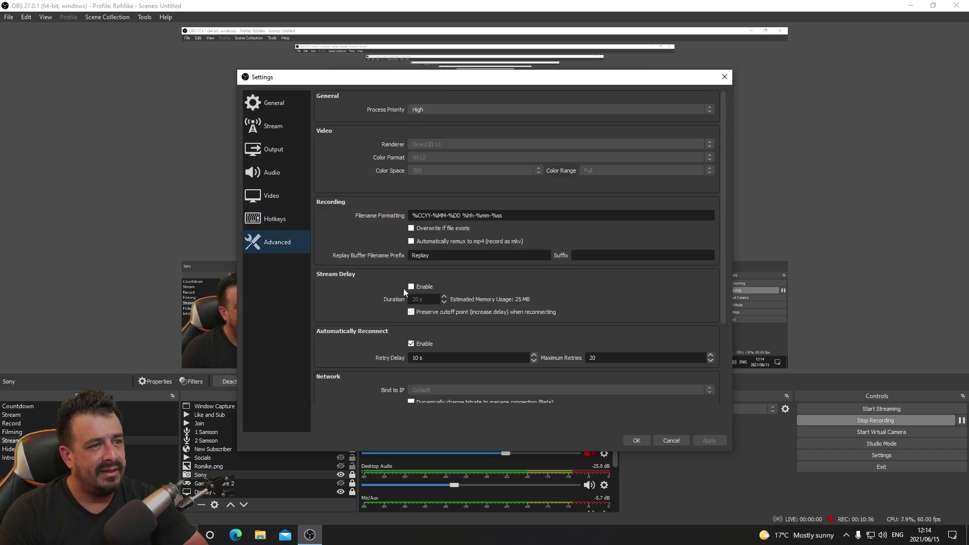
click(580, 109)
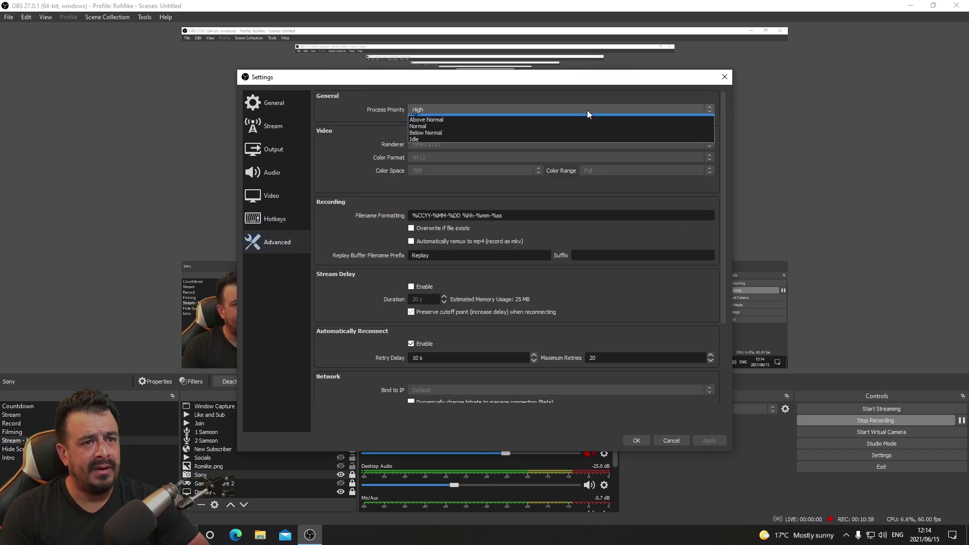
click(504, 116)
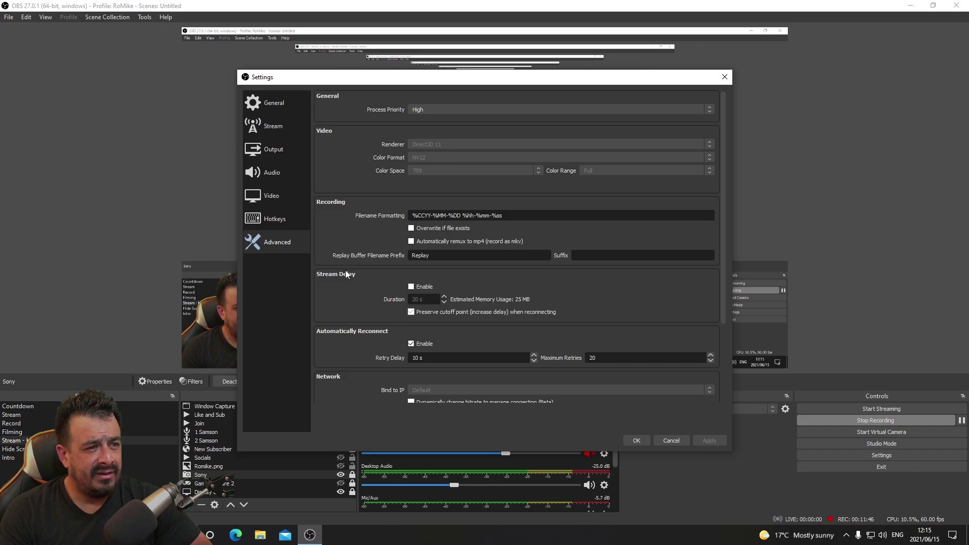
Step: Review the advanced recording, stream delay, automatic reconnect, network and browser source acceleration options
scroll(346, 274, down, 2)
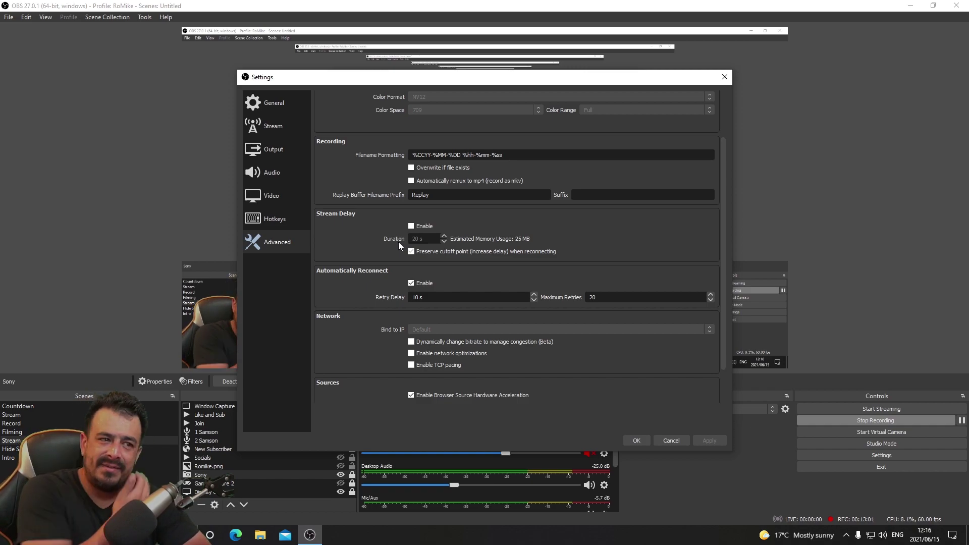
scroll(358, 334, up, 1)
scroll(376, 330, down, 2)
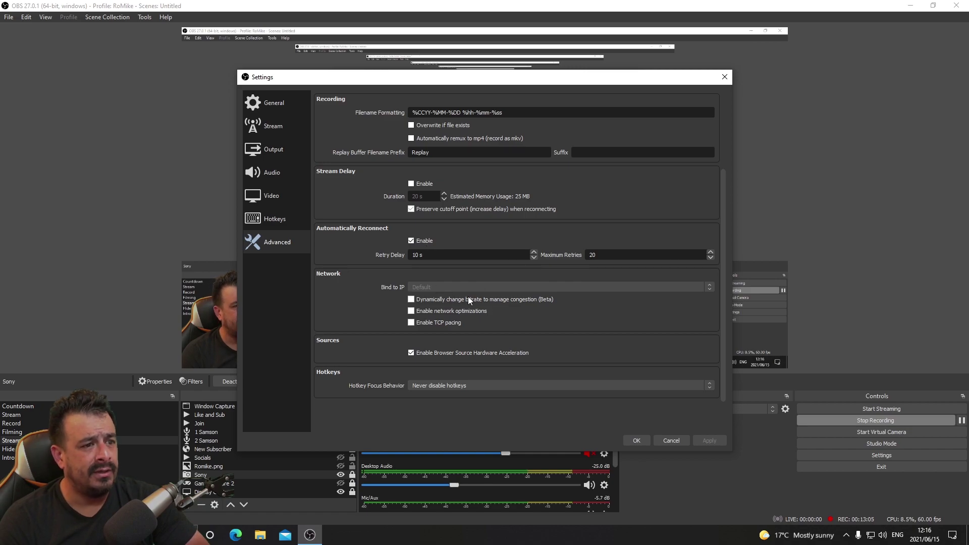
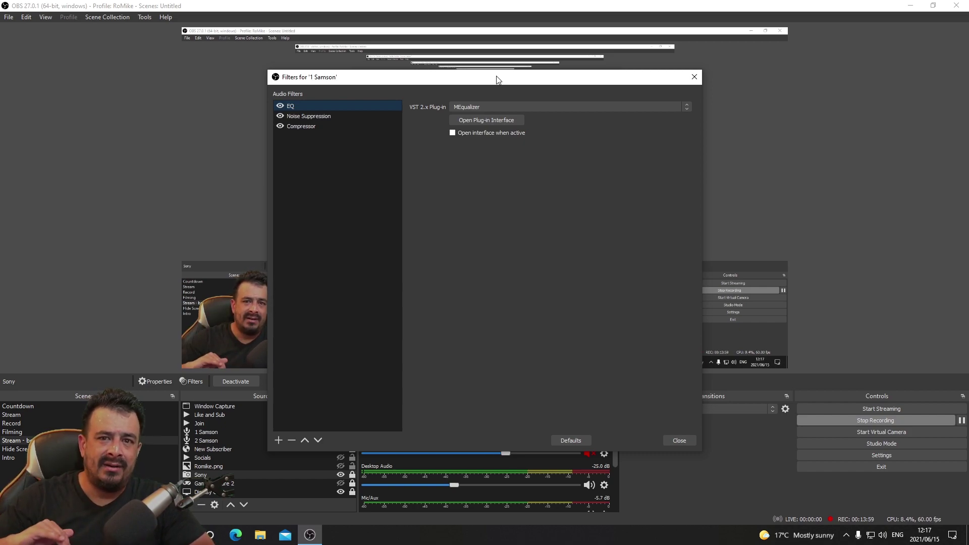
Step: Review the EQ filter's VST plug-in and the available noise suppression methods for the 1 Samson microphone
click(499, 119)
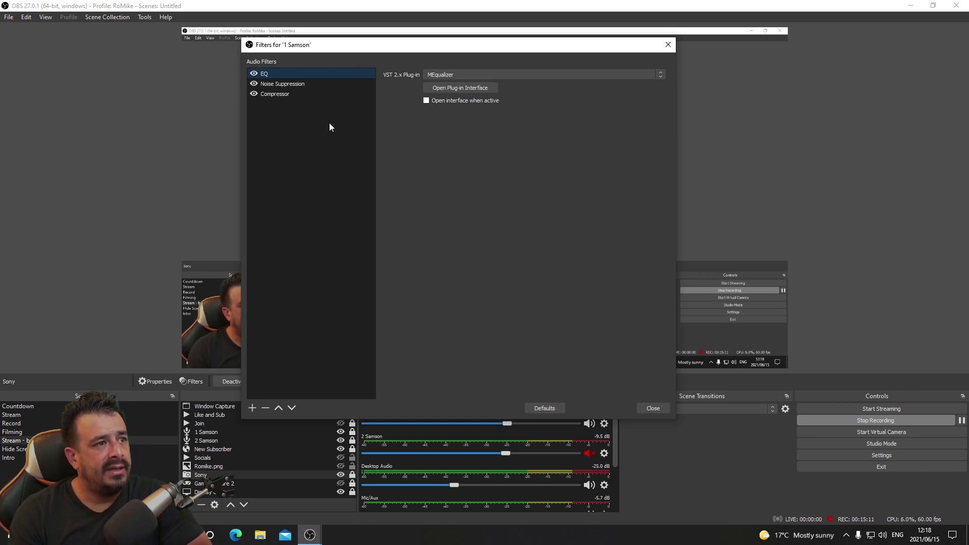
click(311, 85)
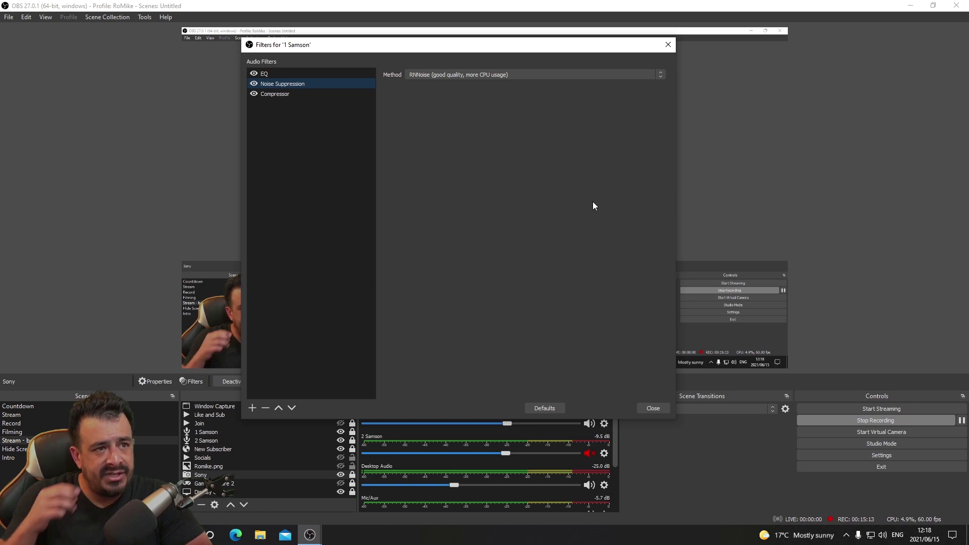
click(643, 71)
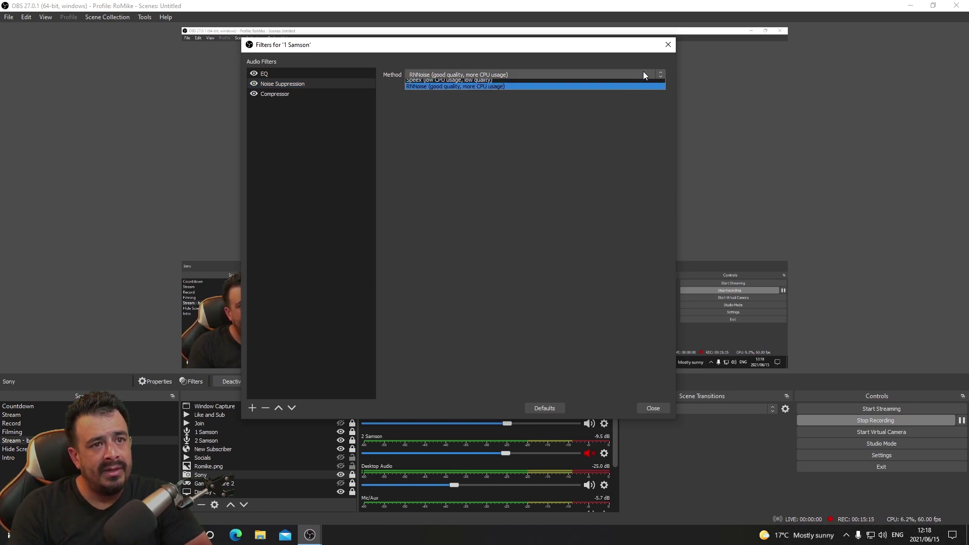
click(643, 71)
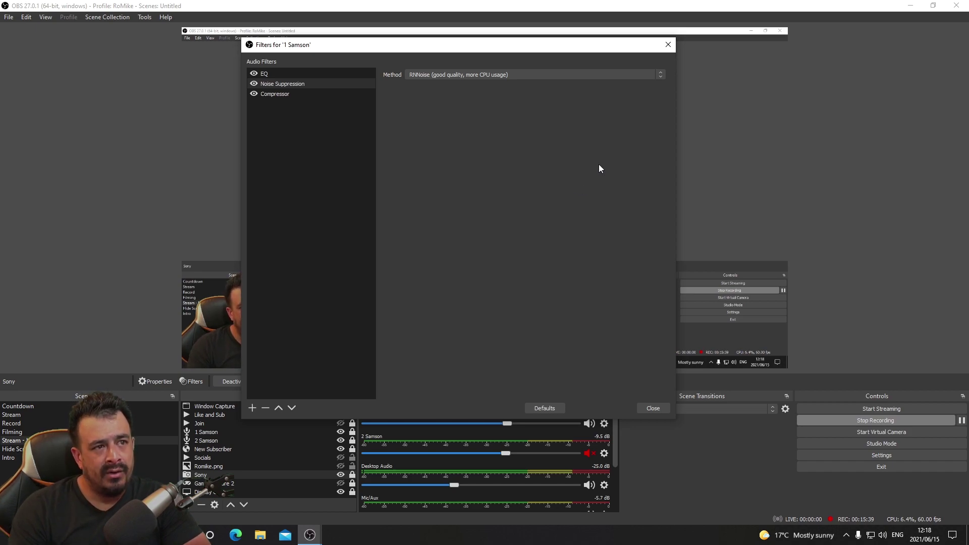
Step: Switch the noise suppression method to Speex (low CPU usage, low quality) and return it to RNNoise (good quality, more CPU usage)
click(652, 73)
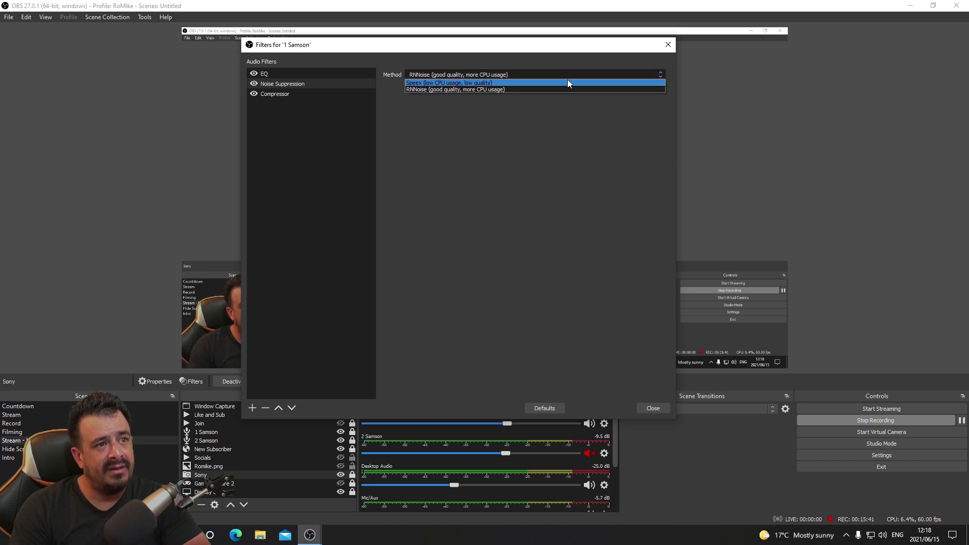
click(567, 80)
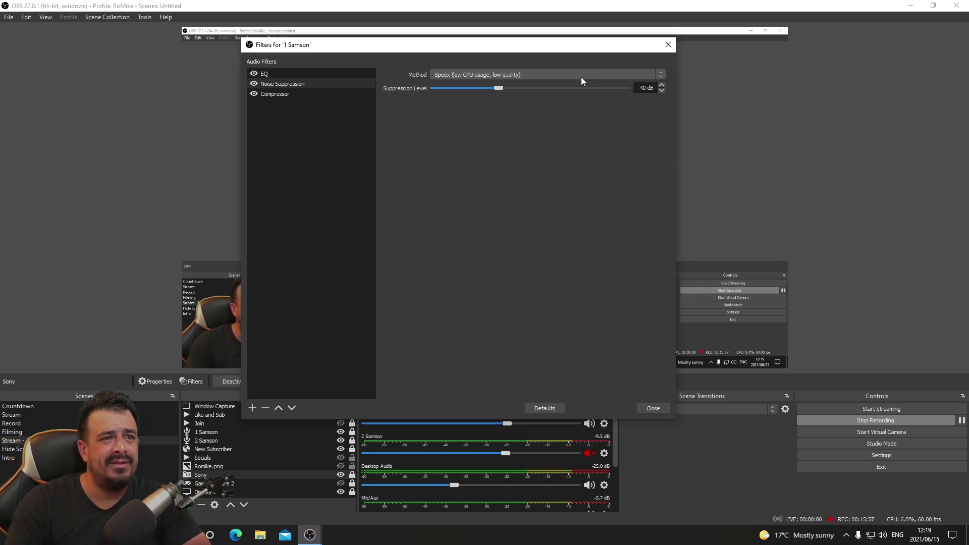
click(582, 77)
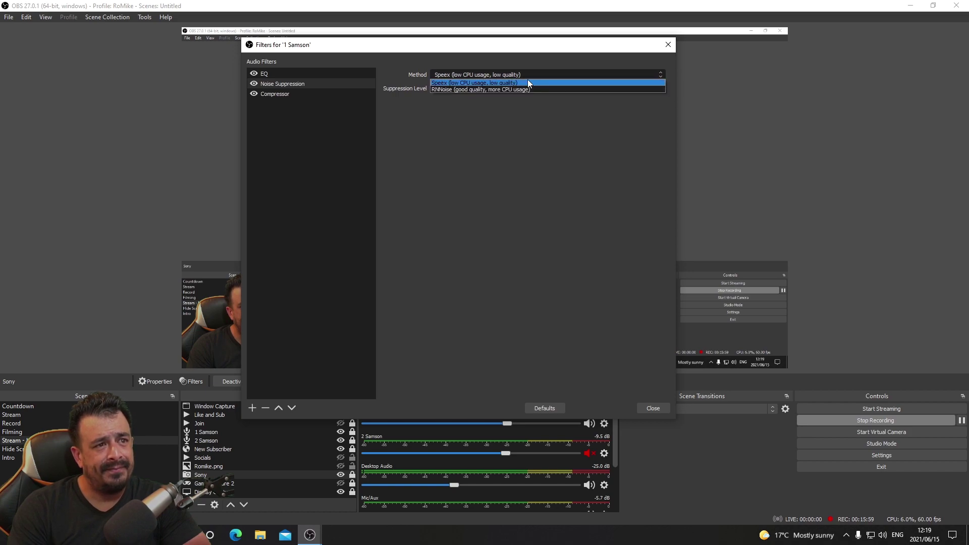
click(527, 82)
click(535, 76)
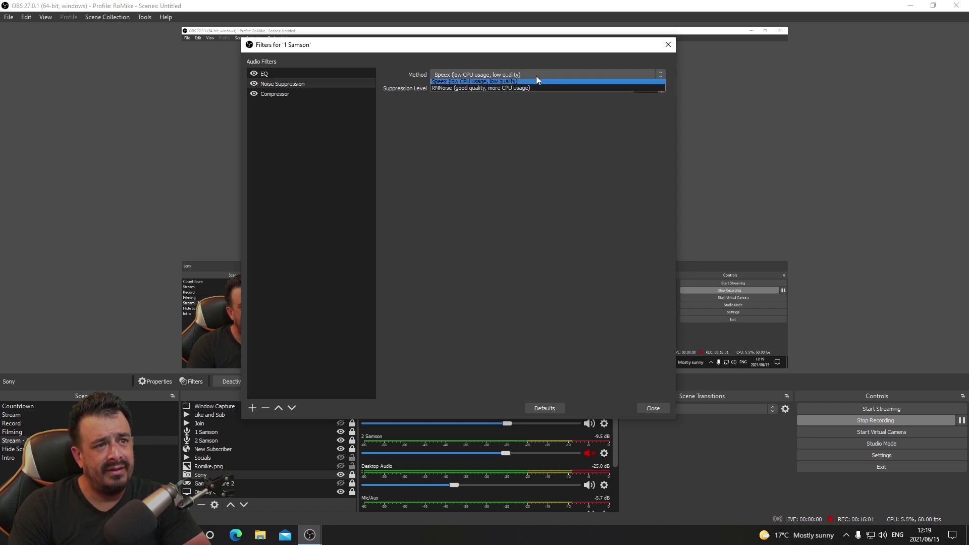
click(543, 89)
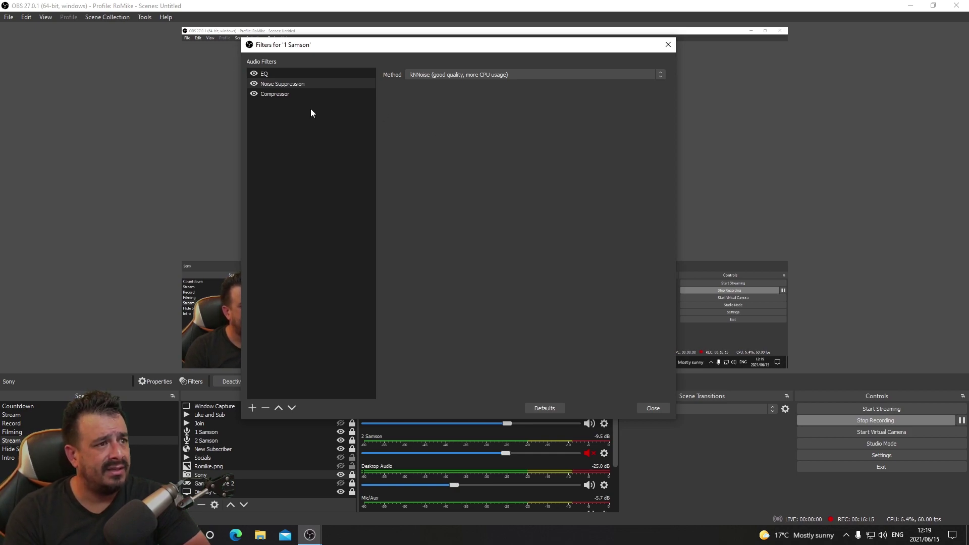
Step: Review the compressor filter's ratio, threshold, attack, release, output gain and sidechain settings, and close the microphone's filters
click(317, 94)
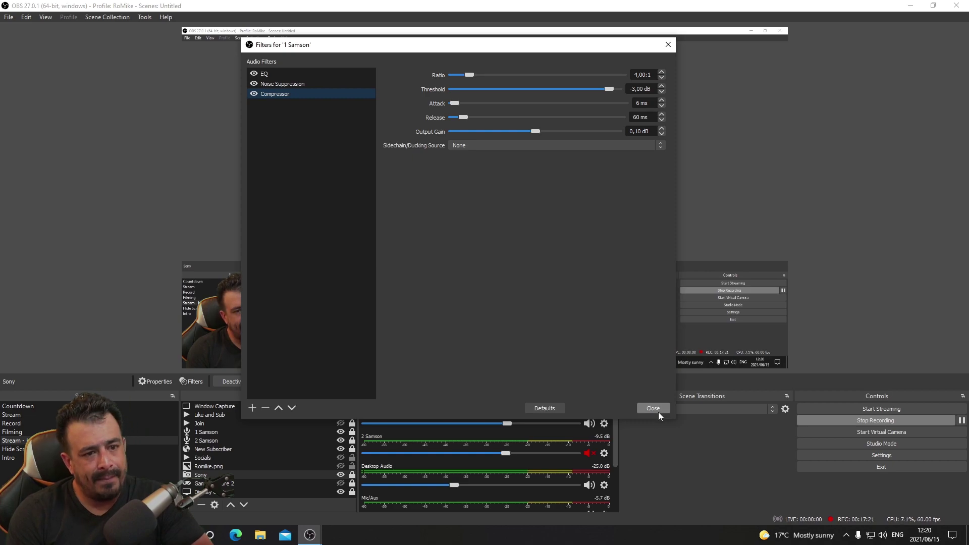
click(654, 409)
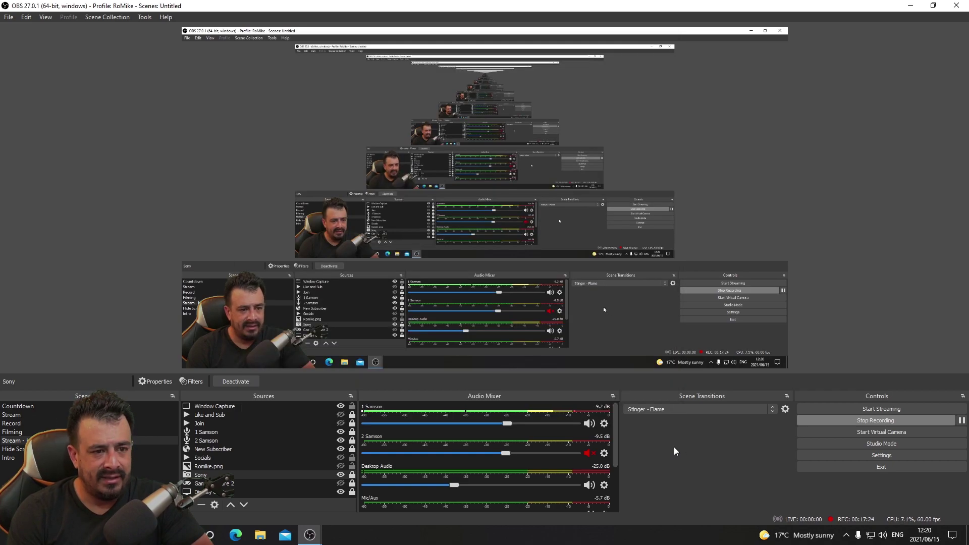
Step: Review each source's volume, sync offset, audio monitoring and track assignments in the Advanced Audio Properties, and close them
click(605, 424)
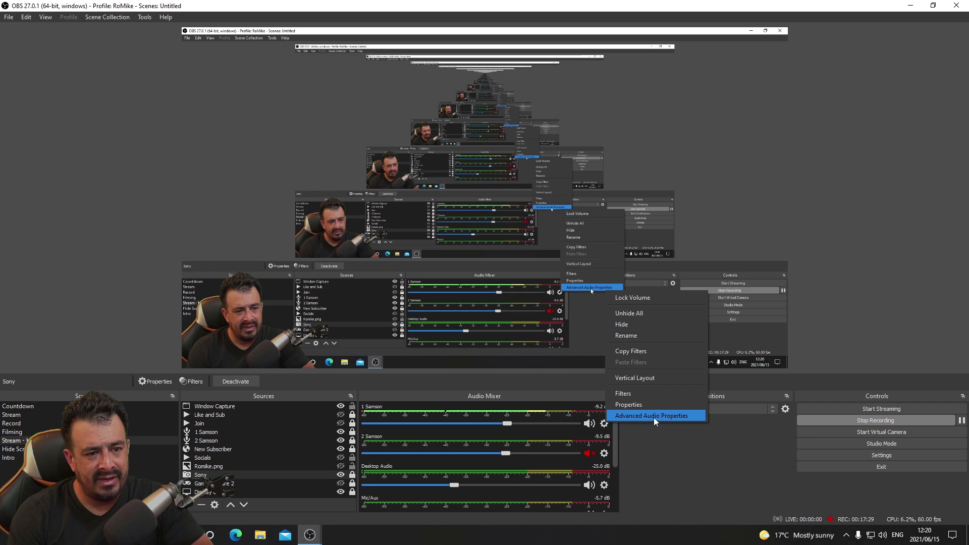
click(607, 427)
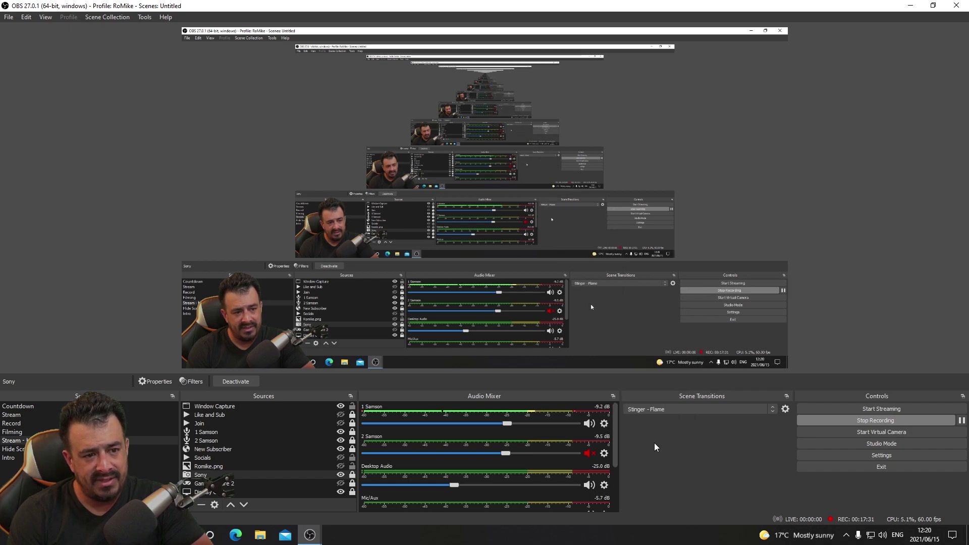
click(605, 427)
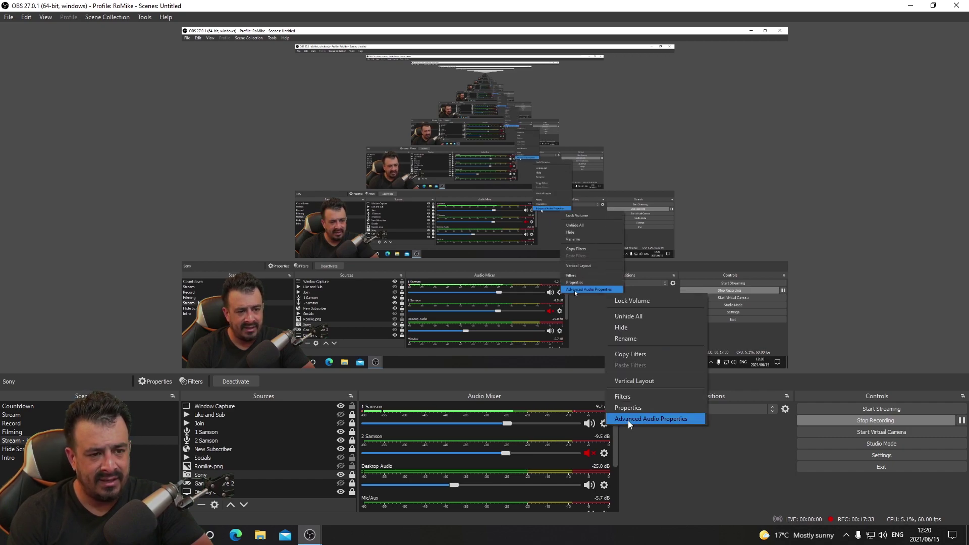
click(627, 420)
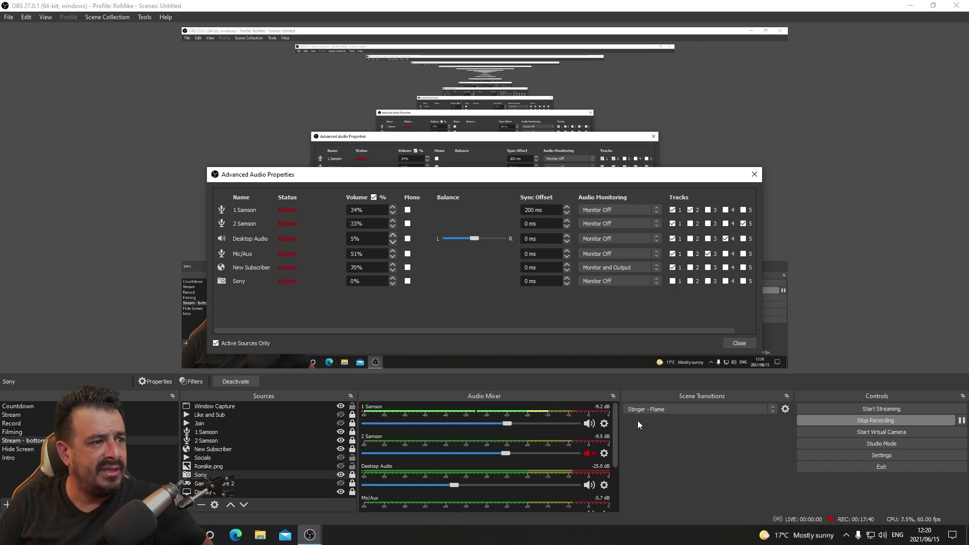
double_click(376, 212)
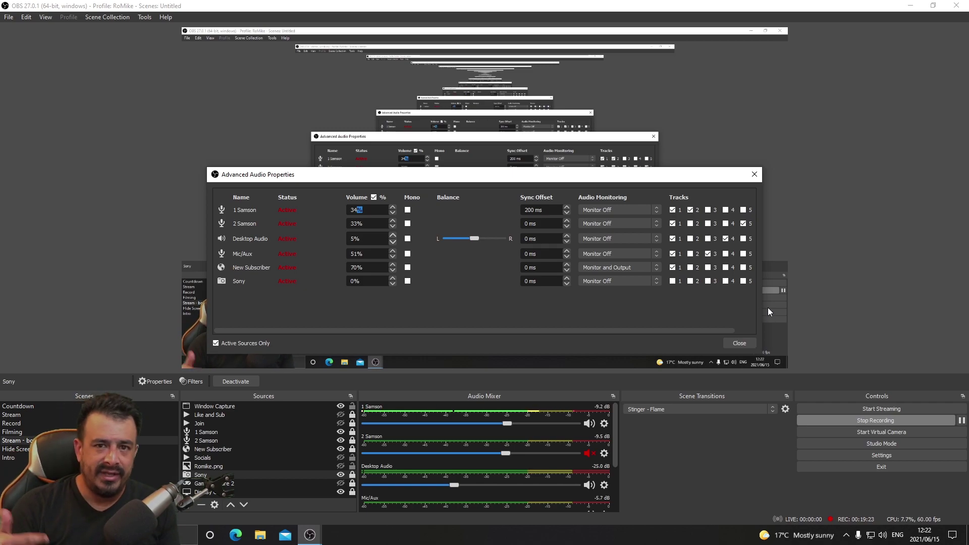
click(691, 210)
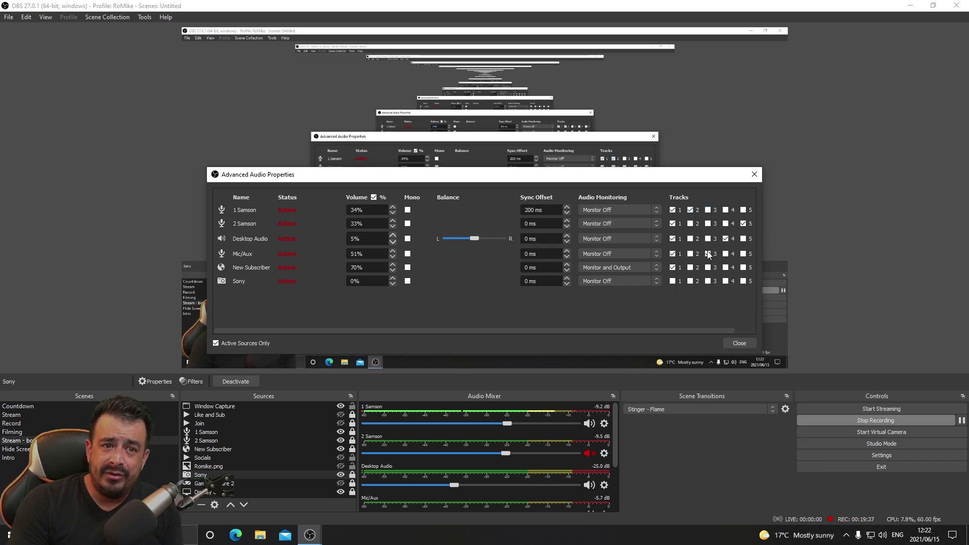
click(708, 253)
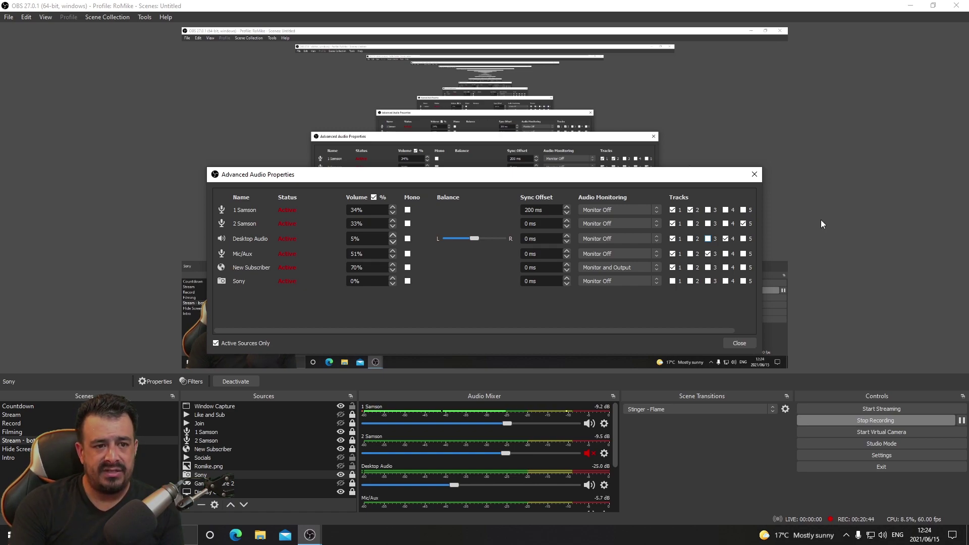
click(739, 344)
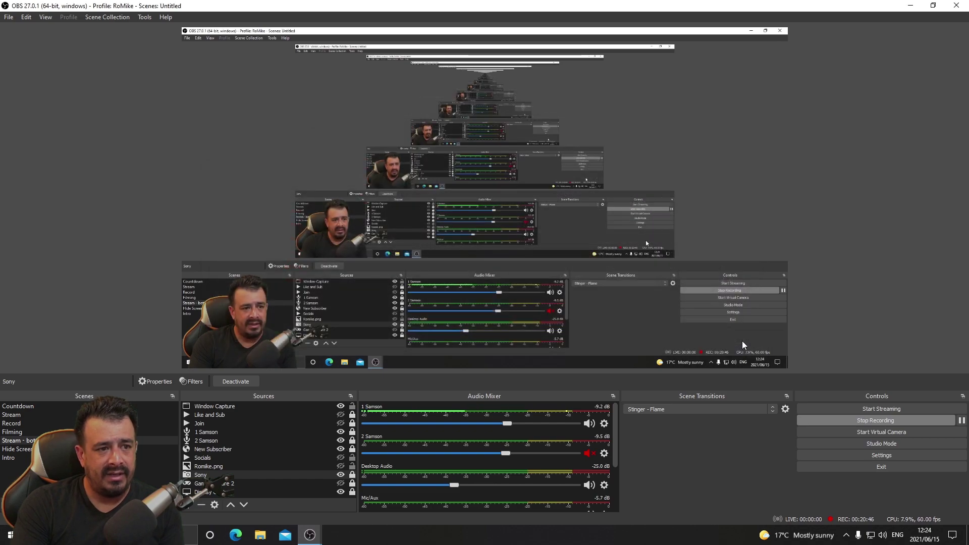